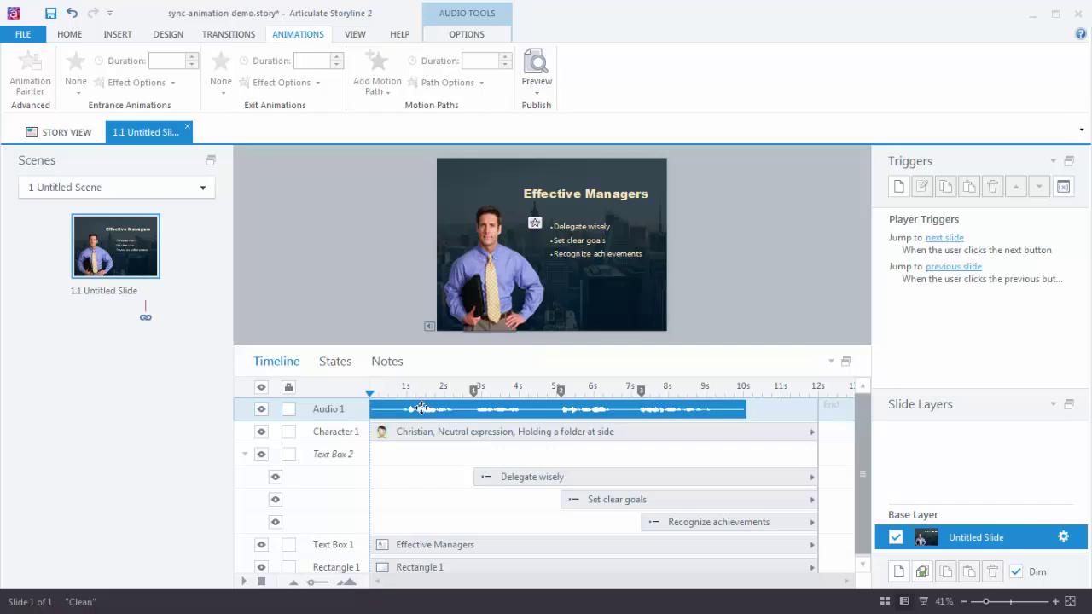
Examine how the timeline entries for the three bullet points line up with the audio track on slide 1.1.
{"action": "left_click", "coordinate": [521, 478]}
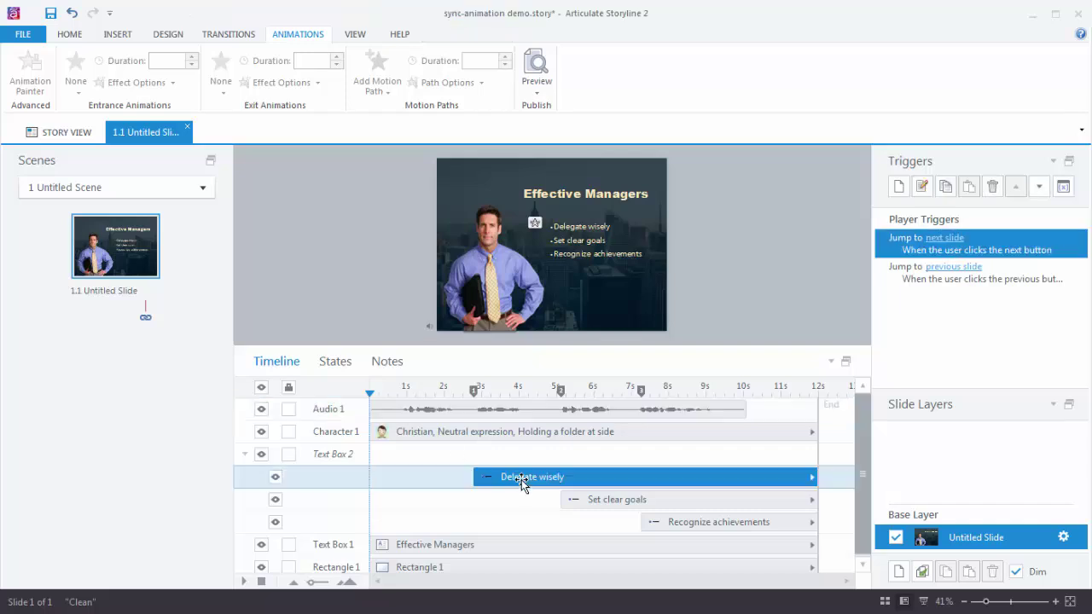
{"action": "left_click", "coordinate": [597, 500]}
{"action": "left_click", "coordinate": [668, 522]}
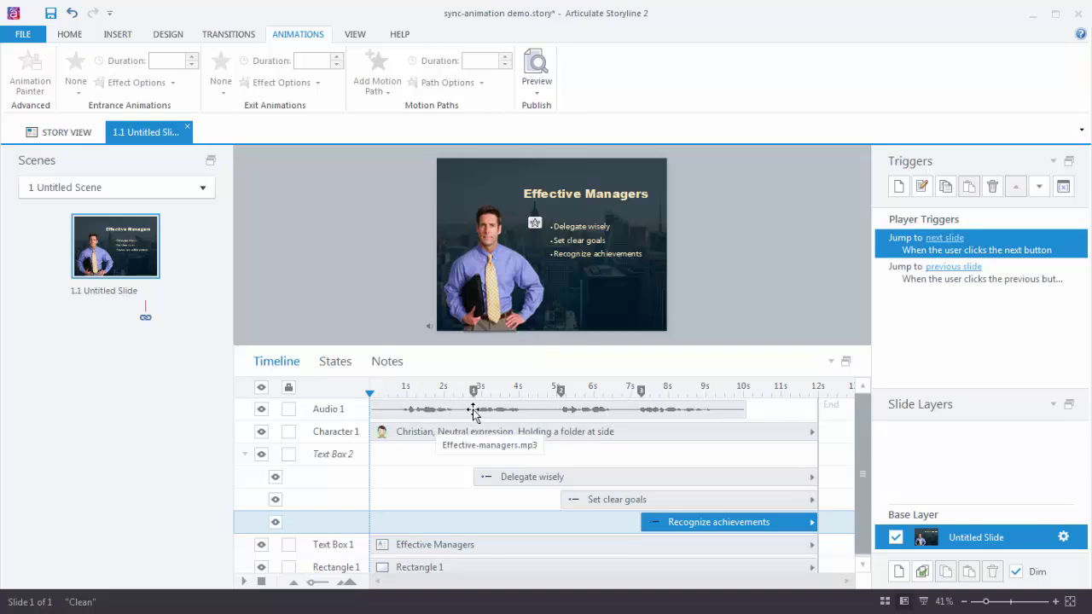
{"action": "left_click", "coordinate": [491, 477]}
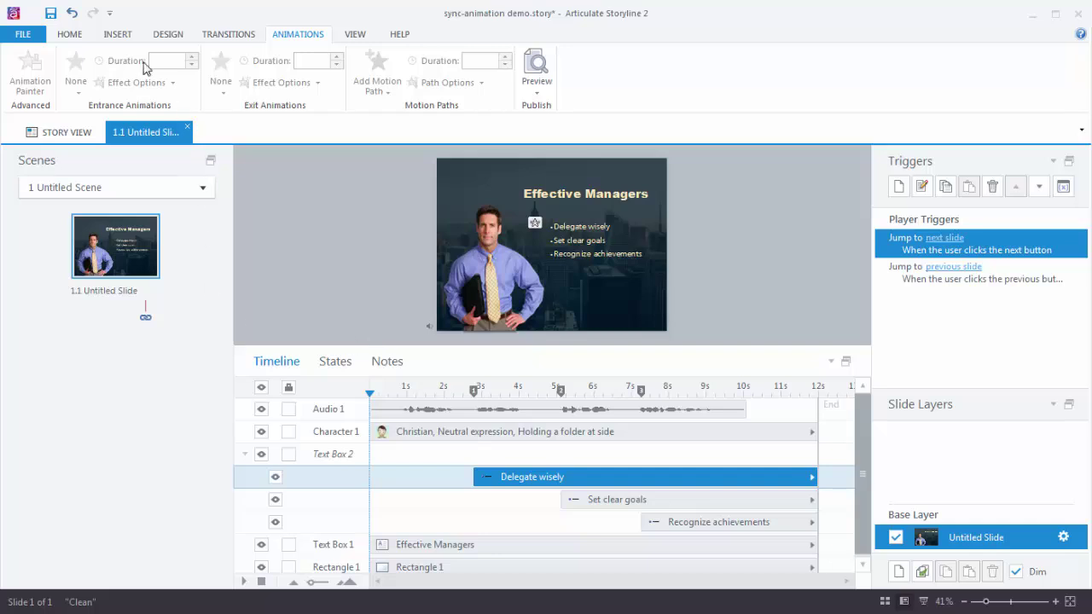
Insert a new slide with the Blank basic layout after slide 1.1.
{"action": "left_click", "coordinate": [116, 35]}
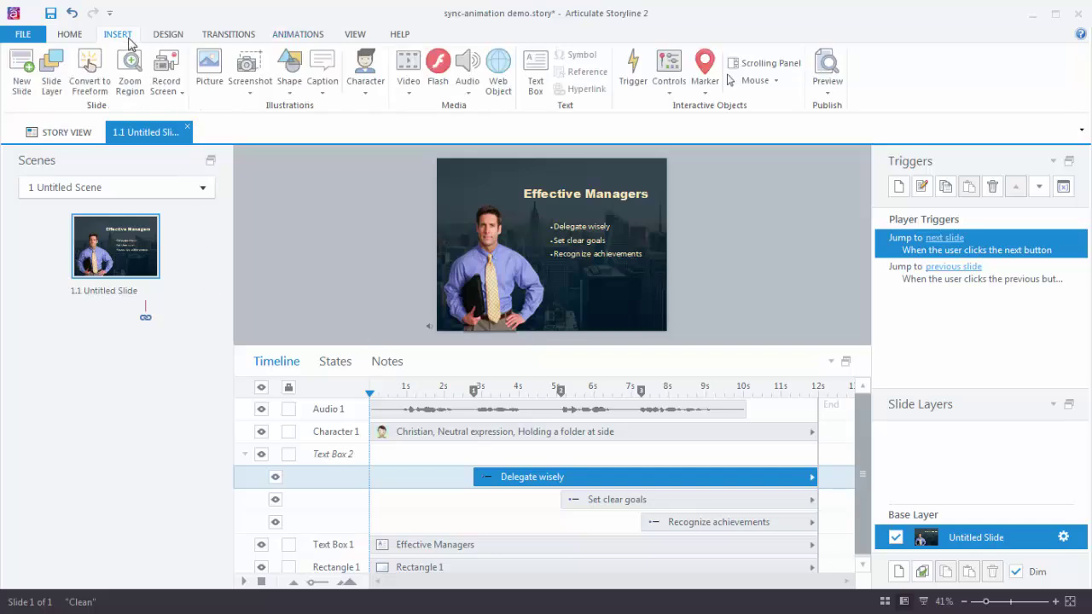
{"action": "left_click", "coordinate": [22, 70]}
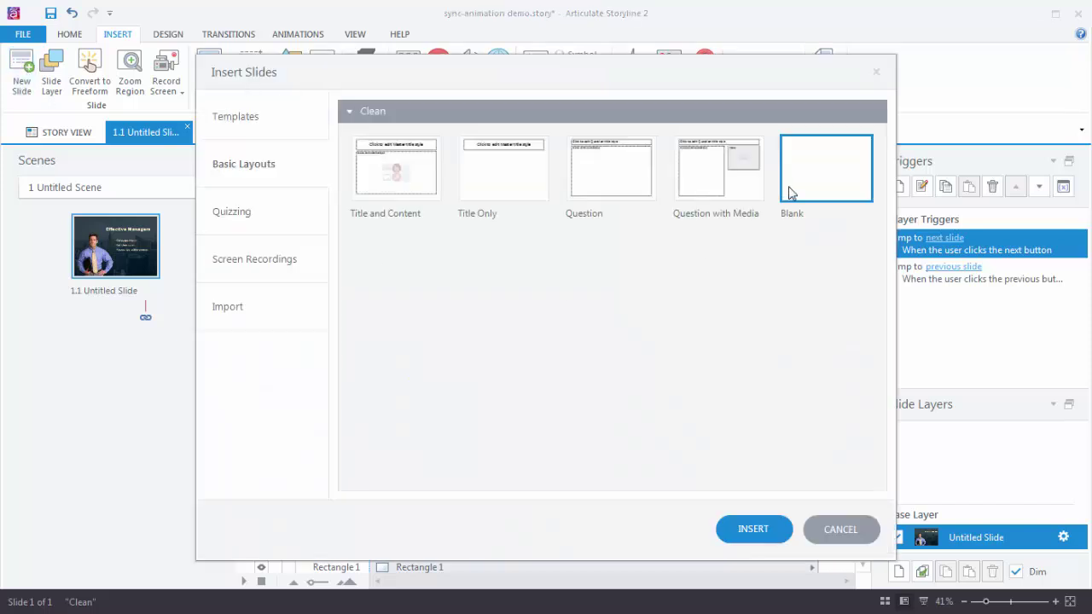
{"action": "left_click", "coordinate": [753, 530]}
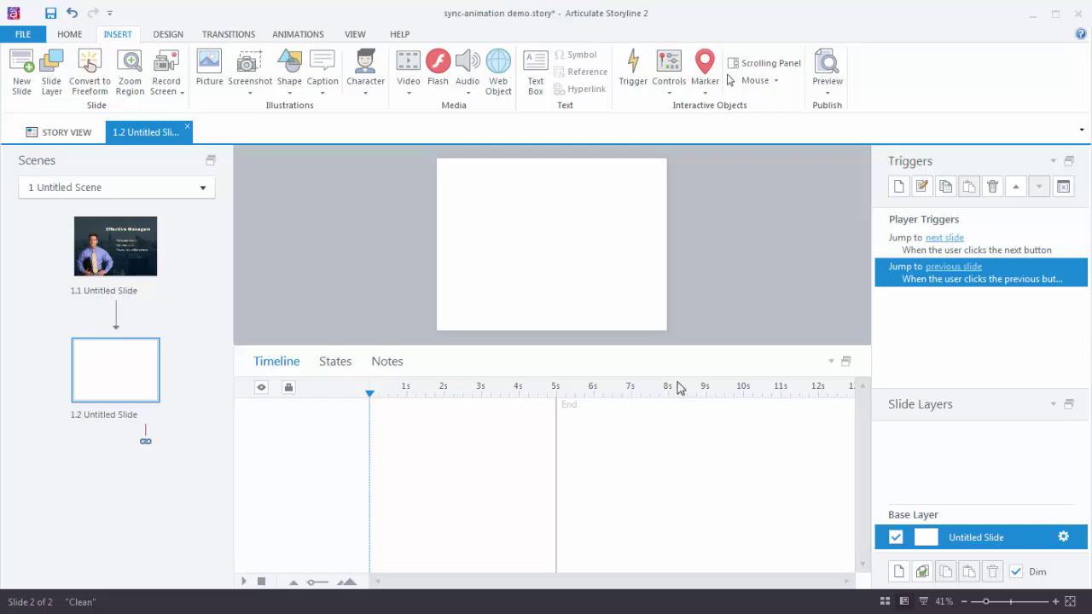
Set slide 1.2's background to a picture fill using the cityscape image file.
{"action": "left_click_drag", "start_coordinate": [664, 346], "coordinate": [657, 511]}
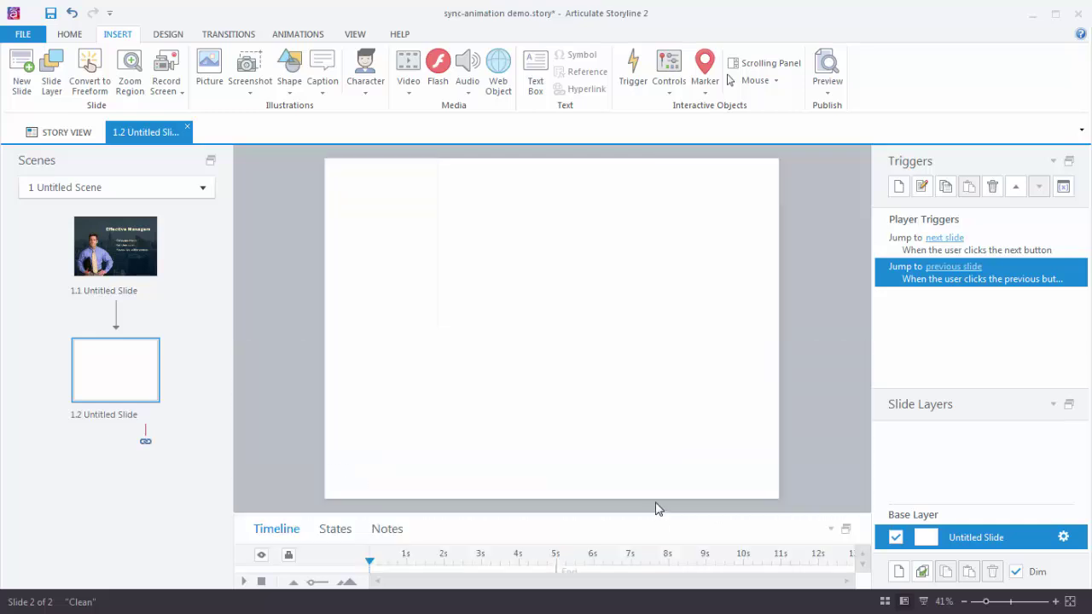
{"action": "left_click", "coordinate": [152, 260]}
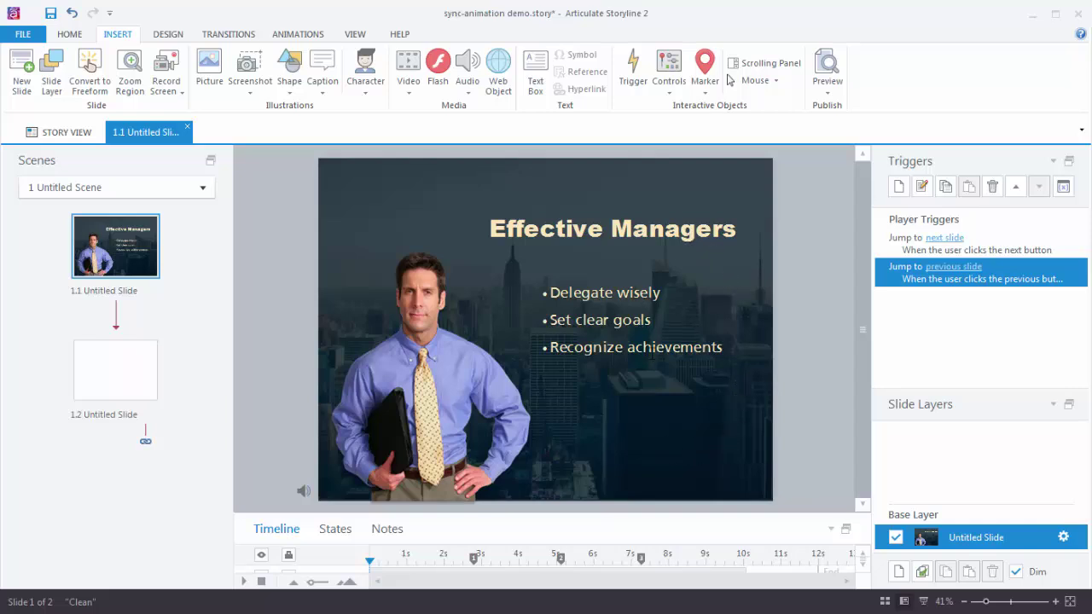
{"action": "left_click", "coordinate": [109, 387]}
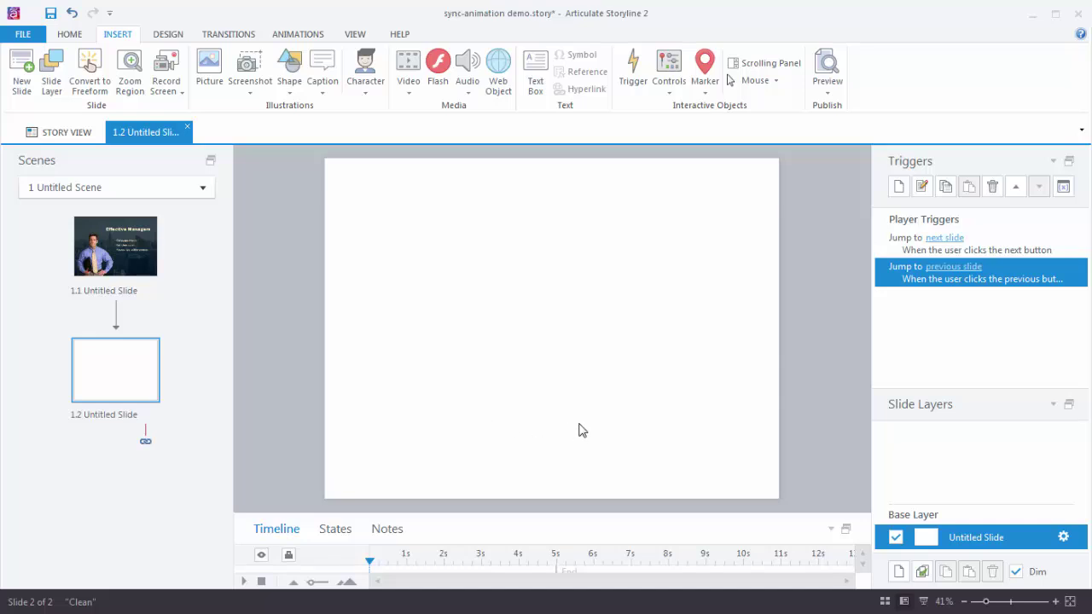
{"action": "right_click", "coordinate": [483, 243]}
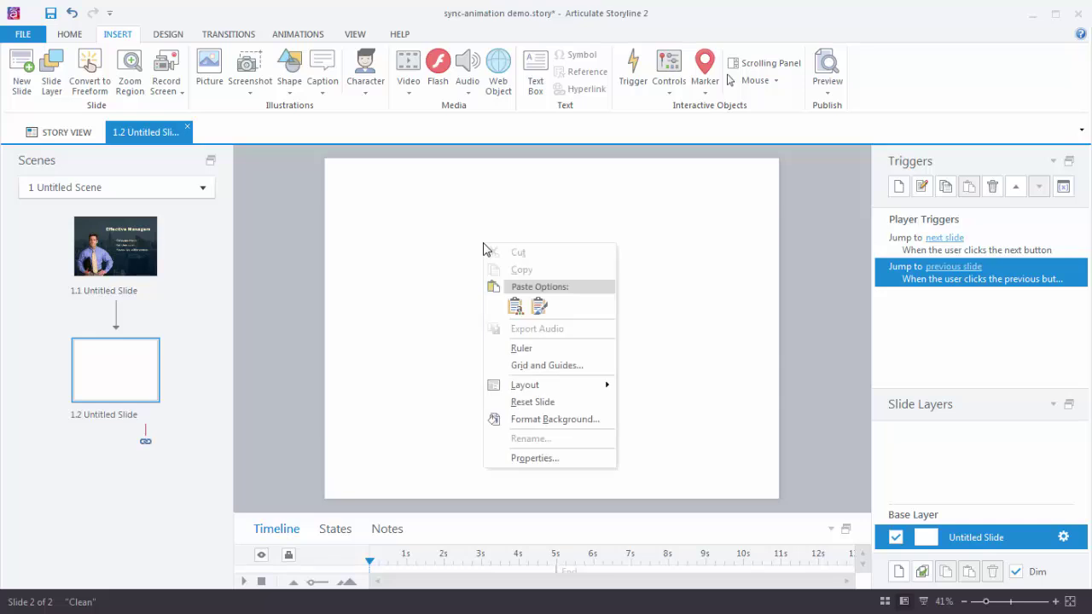
{"action": "left_click", "coordinate": [534, 421]}
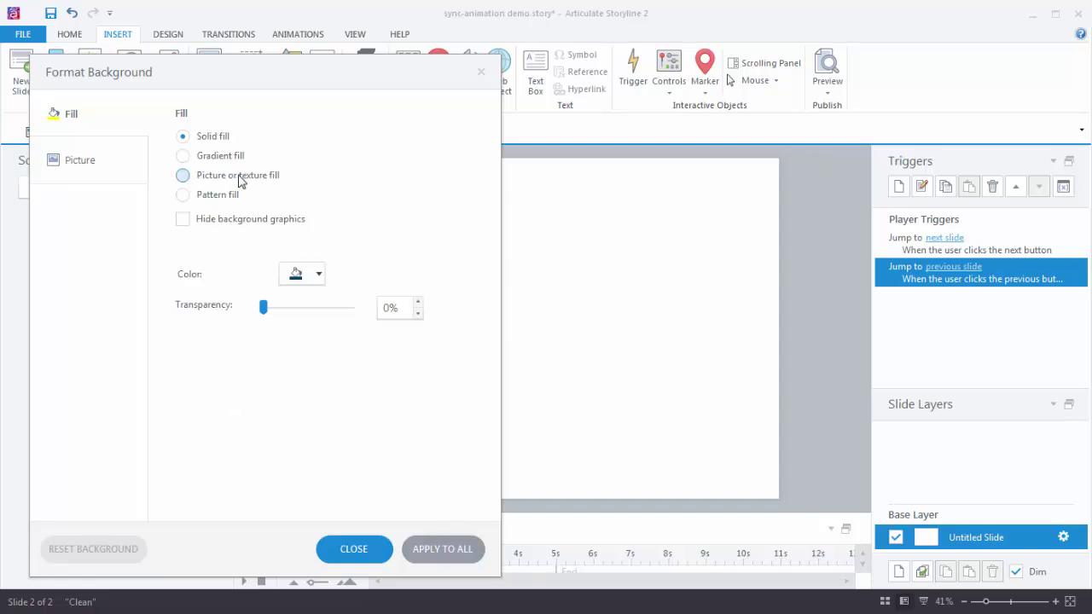
{"action": "left_click", "coordinate": [183, 176]}
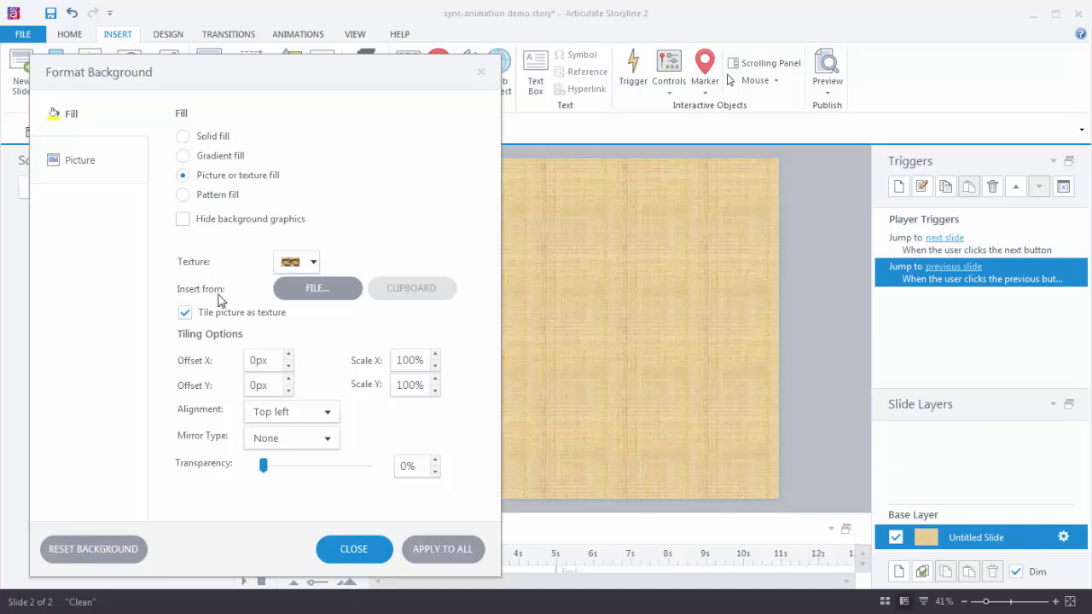
{"action": "left_click", "coordinate": [319, 288]}
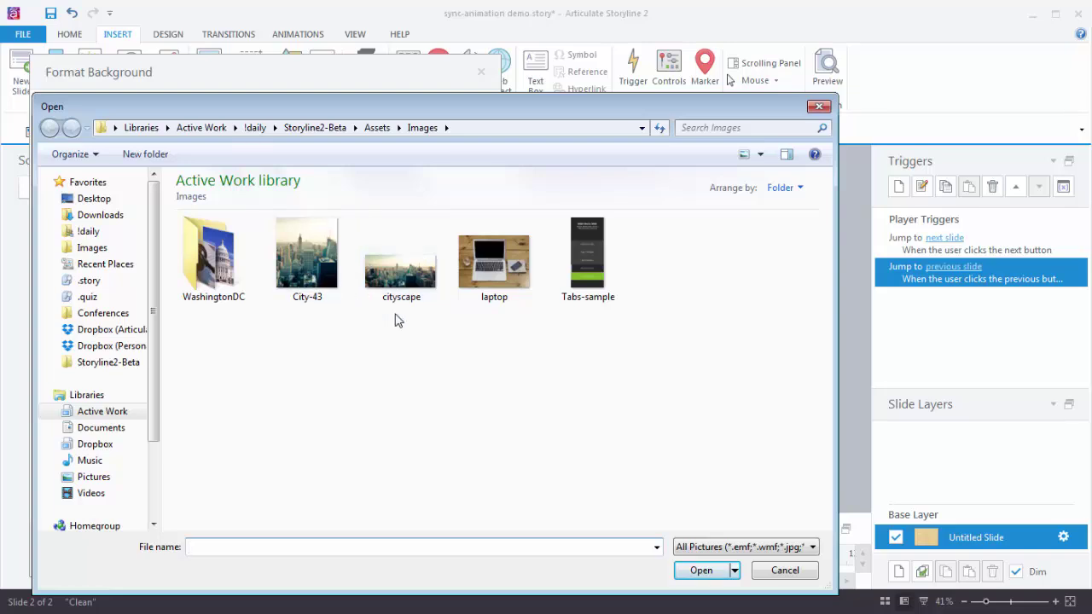
{"action": "left_click", "coordinate": [411, 281]}
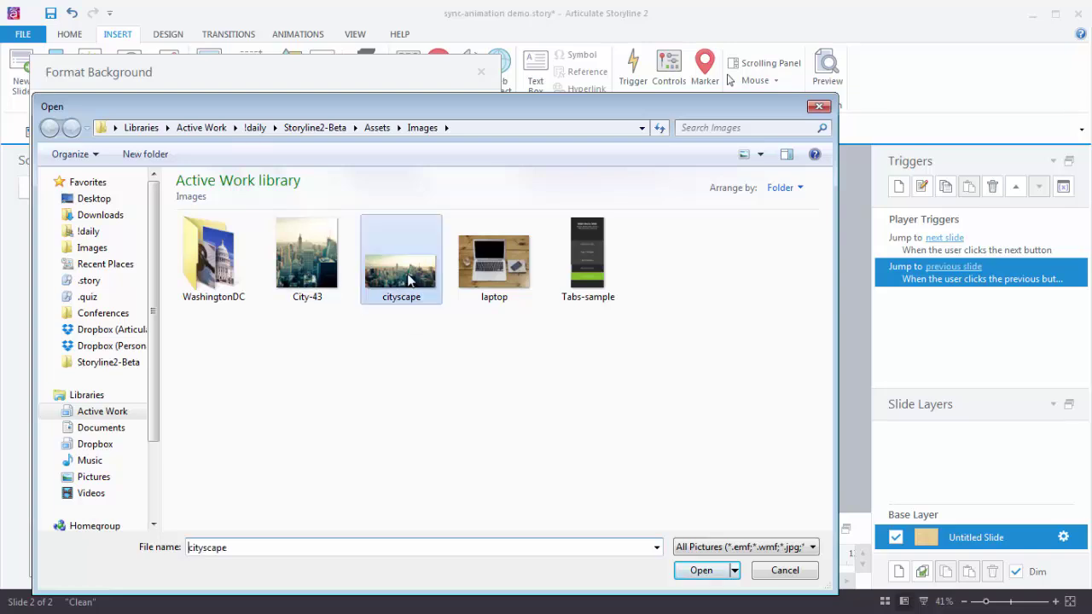
{"action": "left_click", "coordinate": [713, 574]}
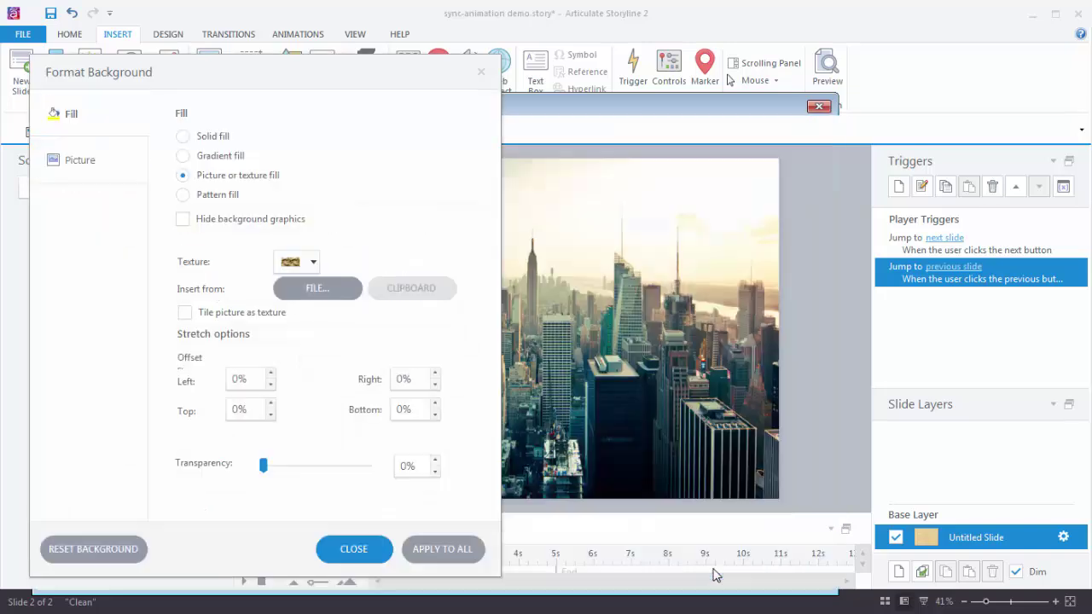
{"action": "left_click", "coordinate": [352, 549]}
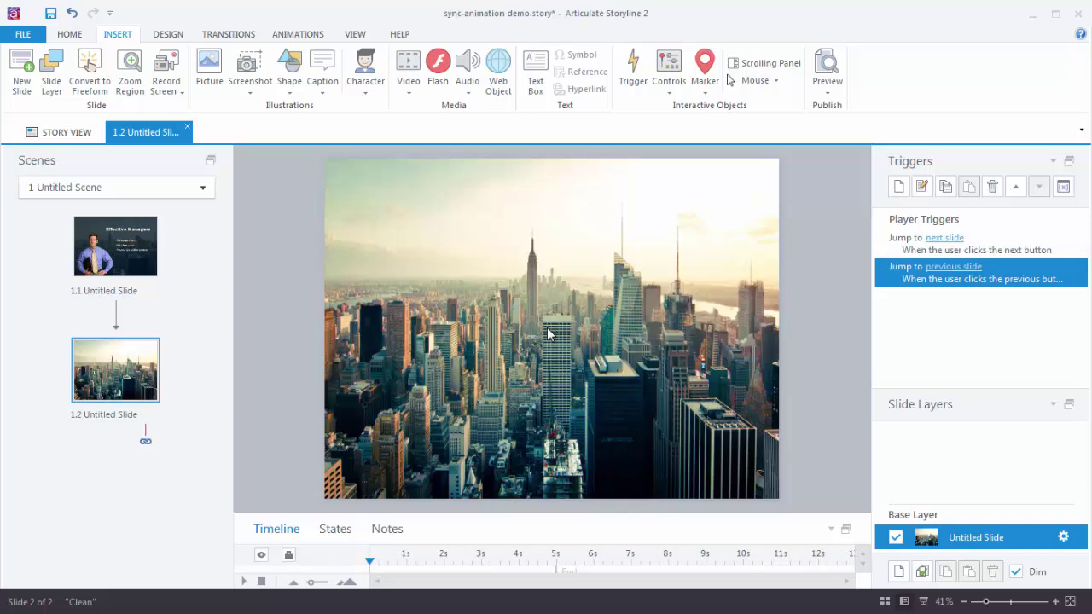
Tile slide 1.2's background picture as a texture and set its alignment to Center.
{"action": "right_click", "coordinate": [485, 250]}
{"action": "left_click", "coordinate": [562, 425]}
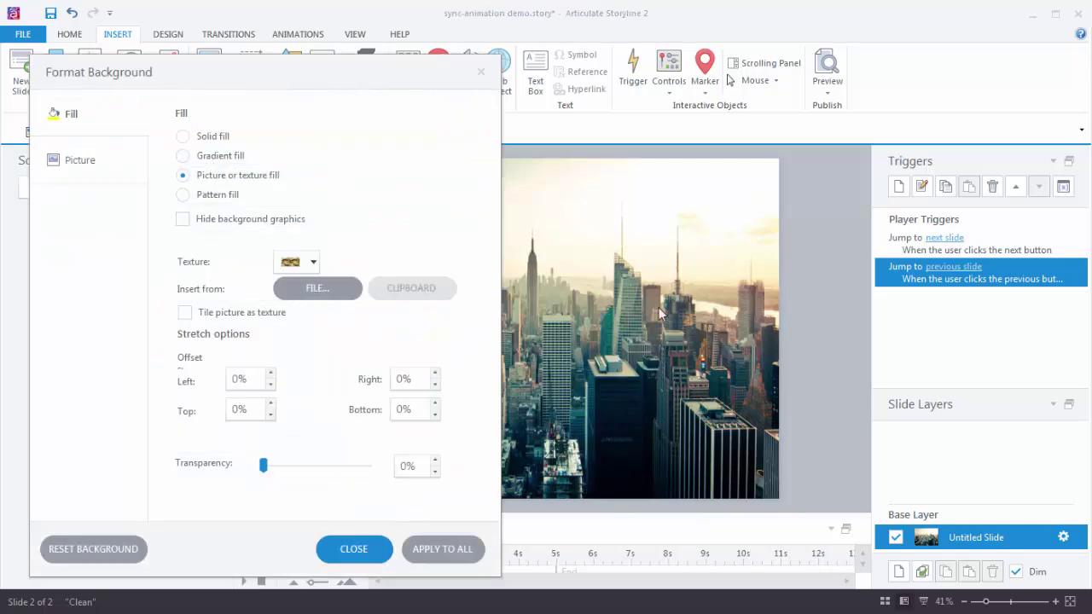
{"action": "left_click_drag", "start_coordinate": [246, 79], "coordinate": [245, 57]}
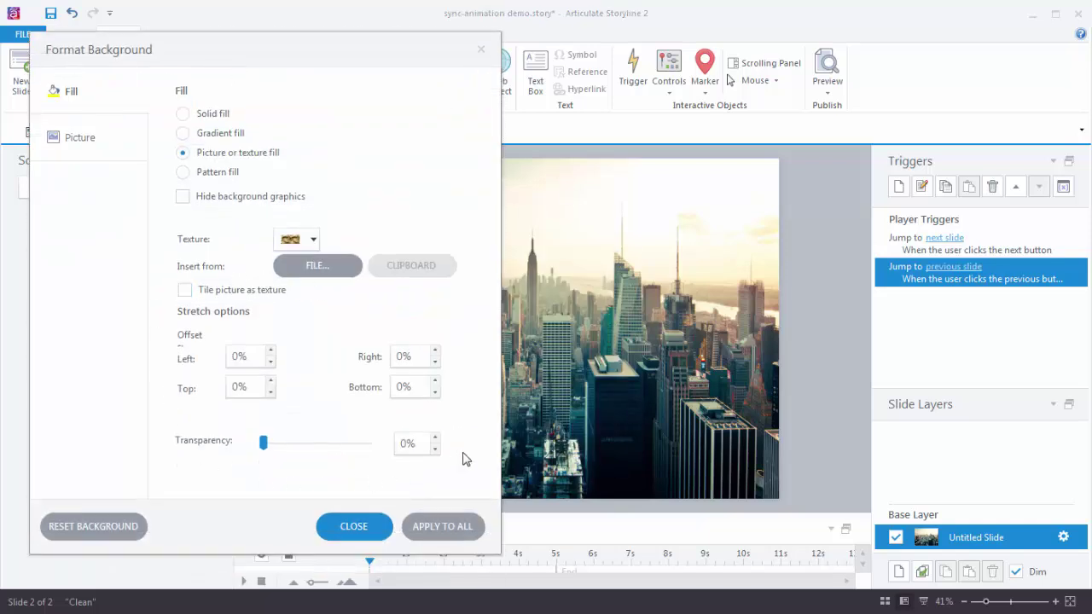
{"action": "left_click", "coordinate": [184, 290]}
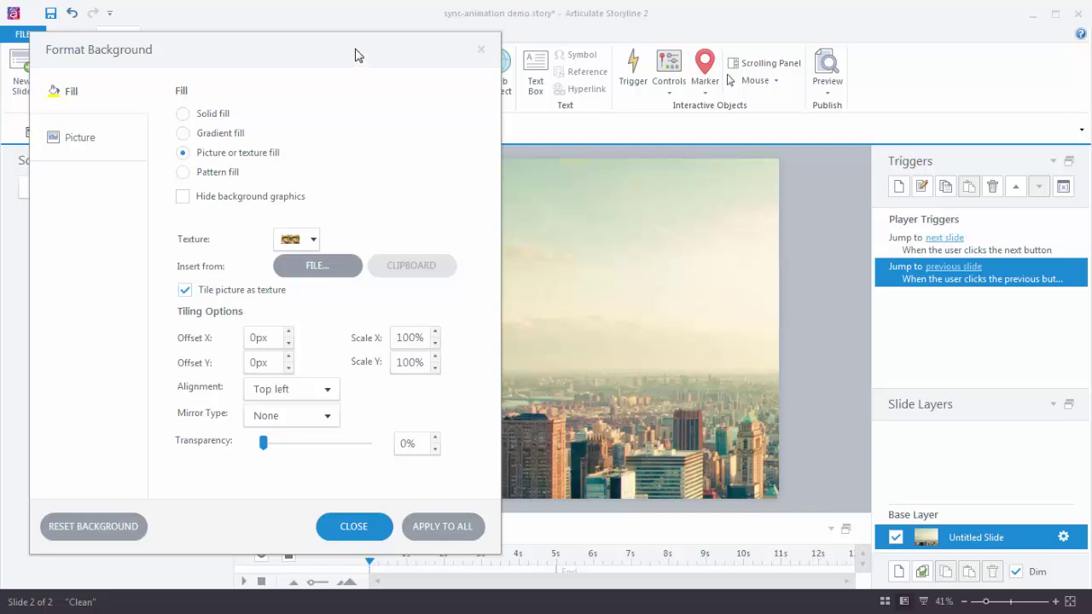
{"action": "left_click_drag", "start_coordinate": [342, 60], "coordinate": [110, 181]}
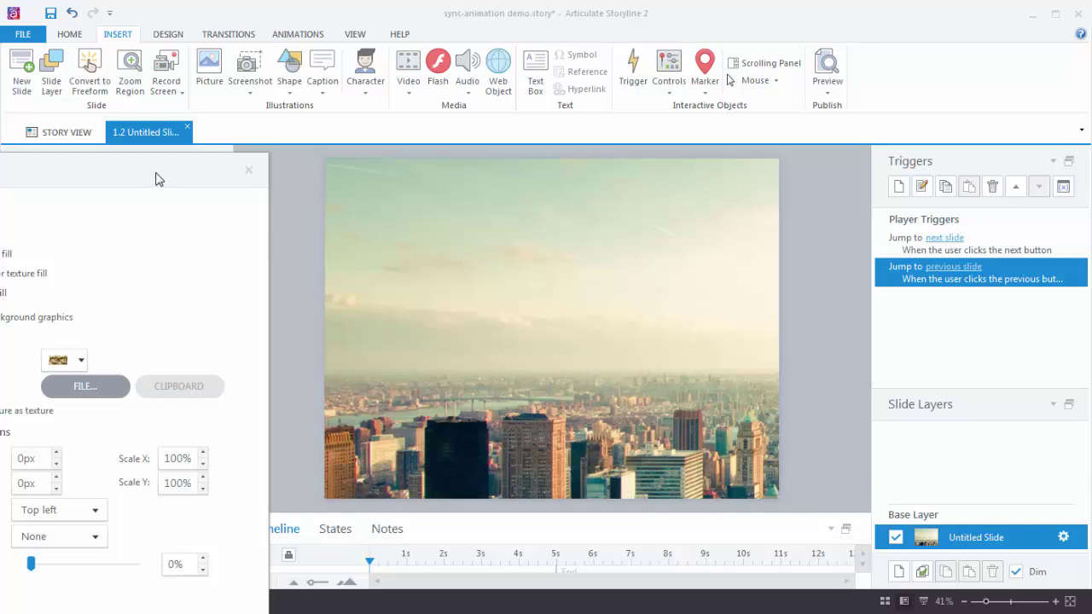
{"action": "left_click_drag", "start_coordinate": [156, 178], "coordinate": [368, 78]}
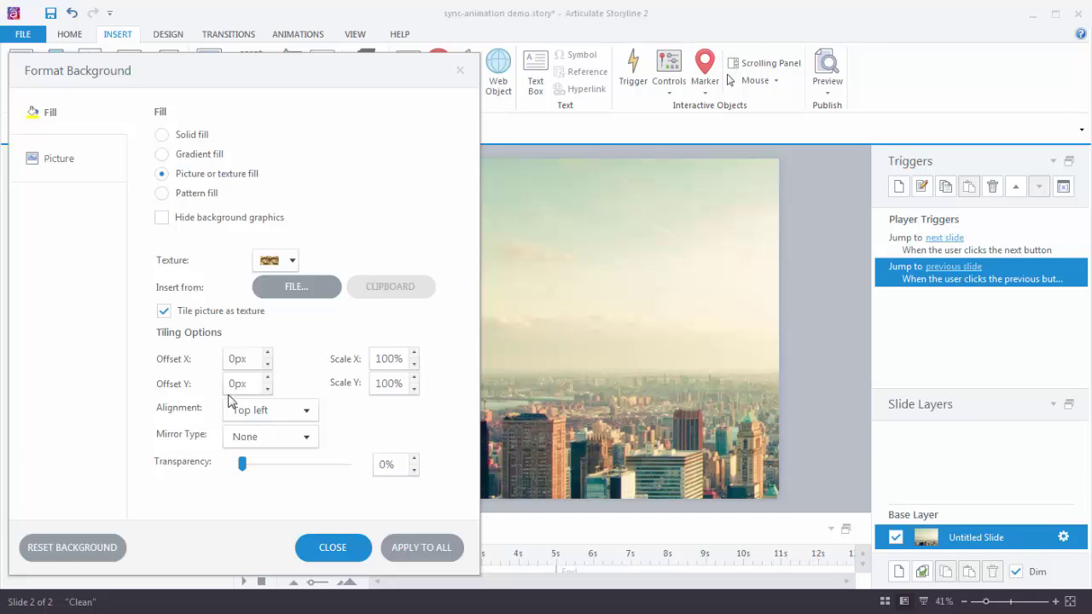
{"action": "left_click", "coordinate": [307, 411]}
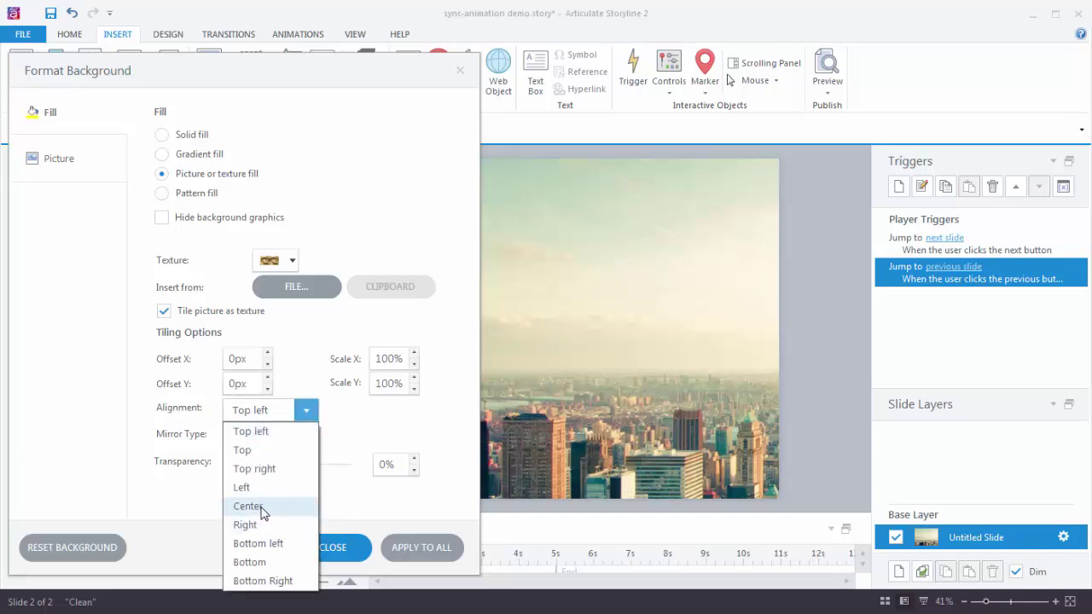
{"action": "left_click", "coordinate": [248, 506]}
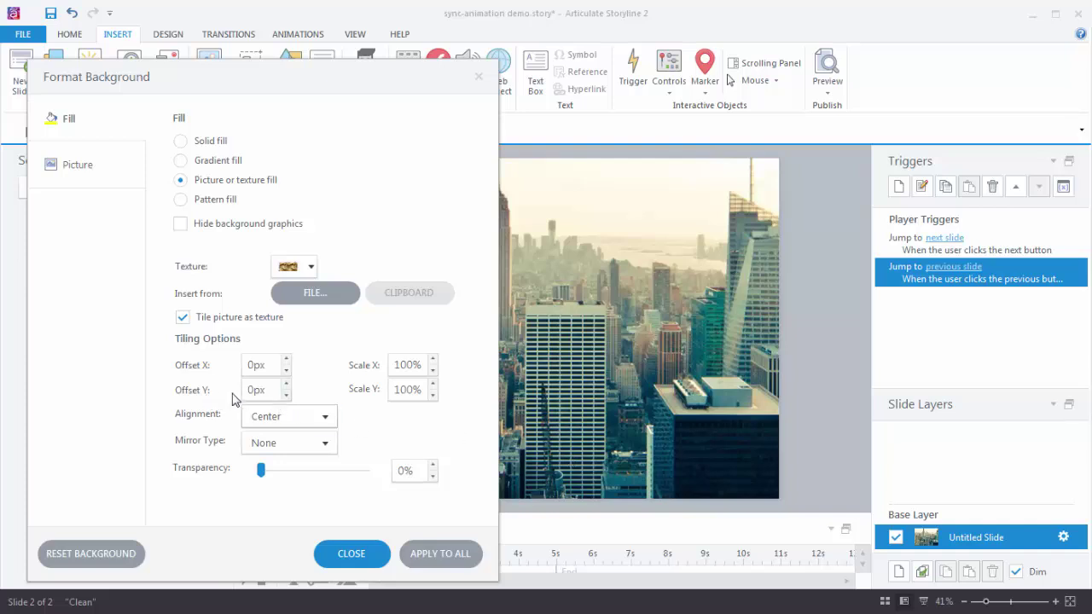
Try nudging the tiled background's X and Y offsets and return both to 0 px.
{"action": "left_click", "coordinate": [287, 359]}
{"action": "left_click", "coordinate": [286, 372]}
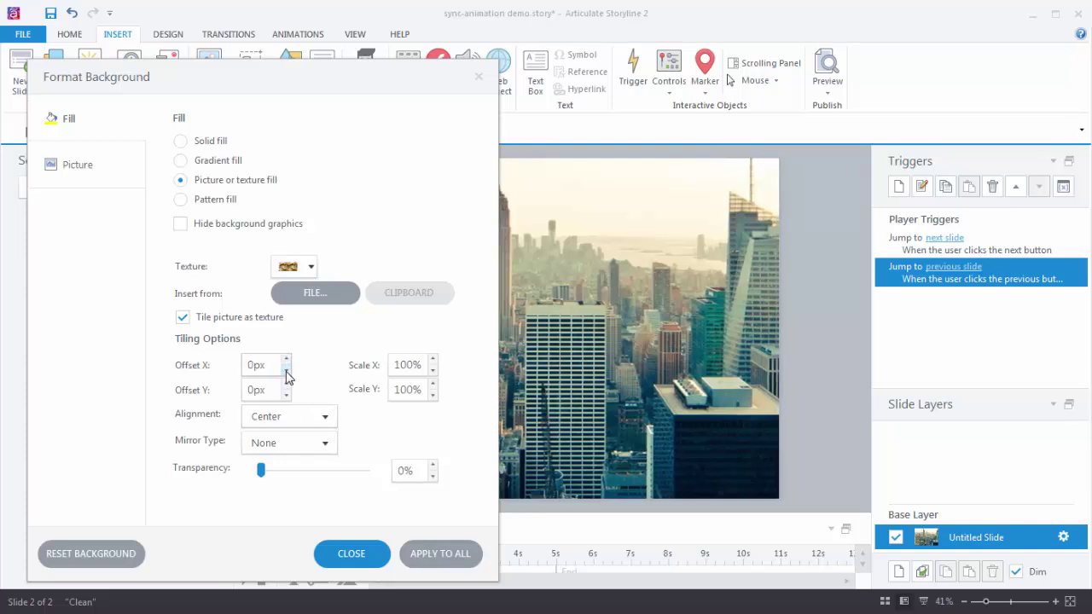
{"action": "left_click", "coordinate": [286, 384]}
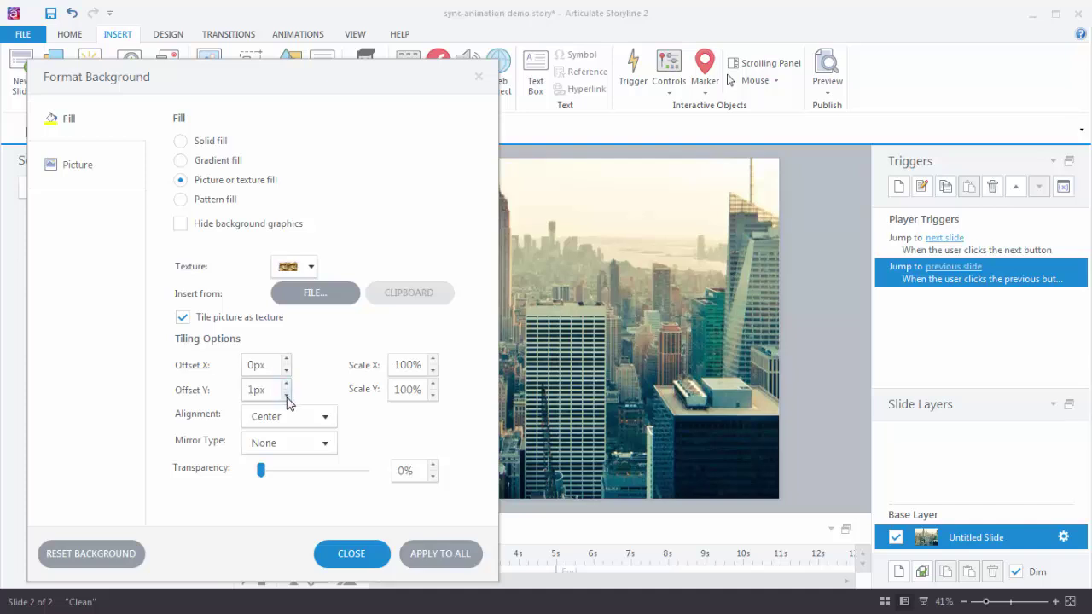
{"action": "left_click", "coordinate": [288, 397]}
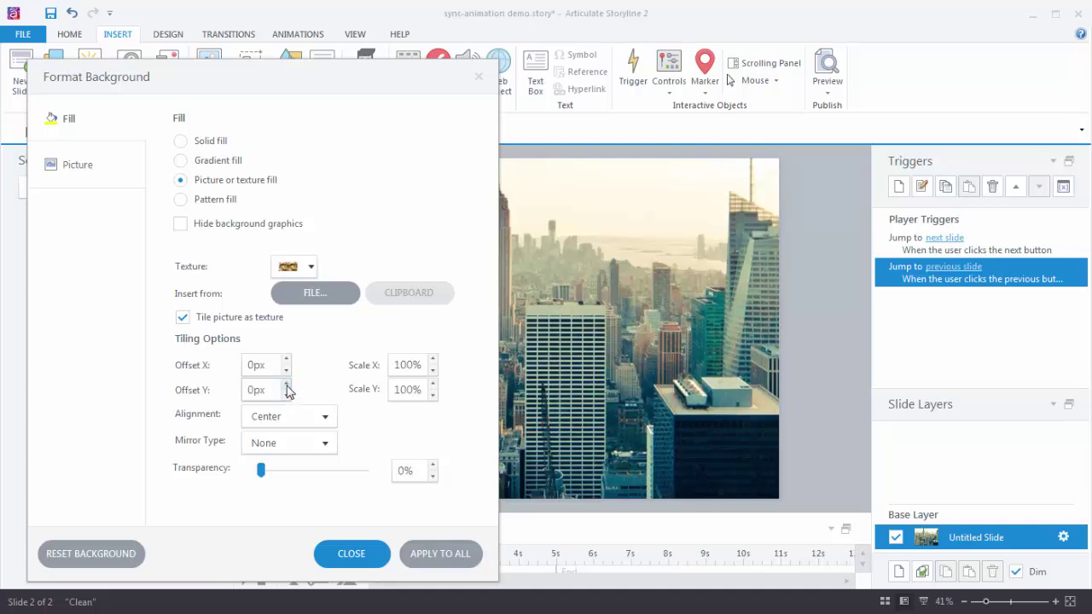
Set the tiled background's Y offset to 57 px, finish formatting the background, and return to slide 1.1.
{"action": "left_click", "coordinate": [287, 384]}
{"action": "left_click", "coordinate": [287, 385]}
{"action": "left_click_drag", "start_coordinate": [287, 385], "coordinate": [287, 385]}
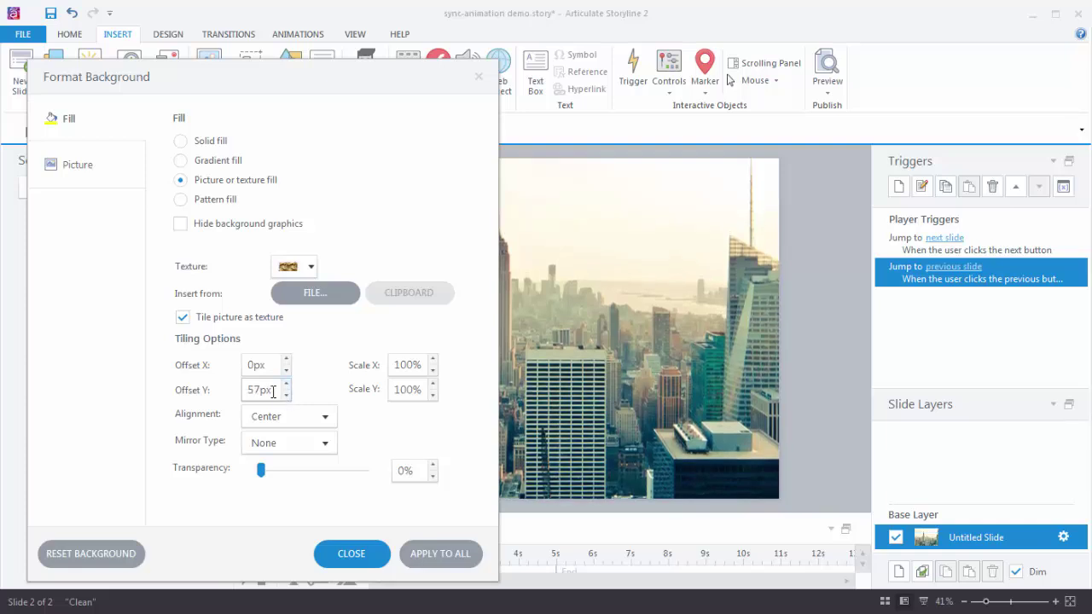
{"action": "double_click", "coordinate": [249, 390]}
{"action": "left_click_drag", "start_coordinate": [347, 80], "coordinate": [203, 115]}
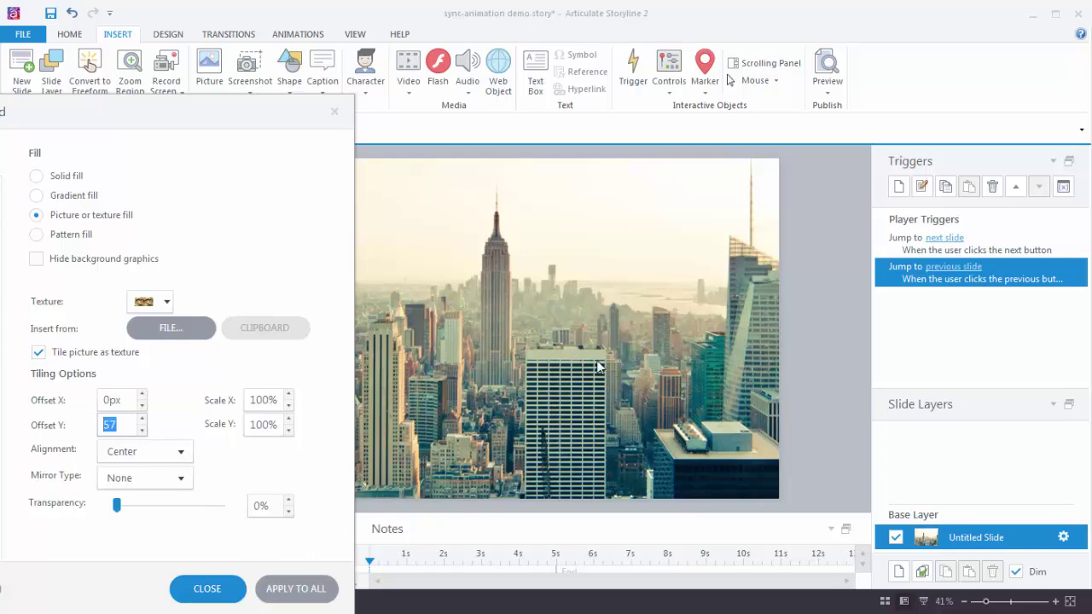
{"action": "left_click", "coordinate": [207, 590]}
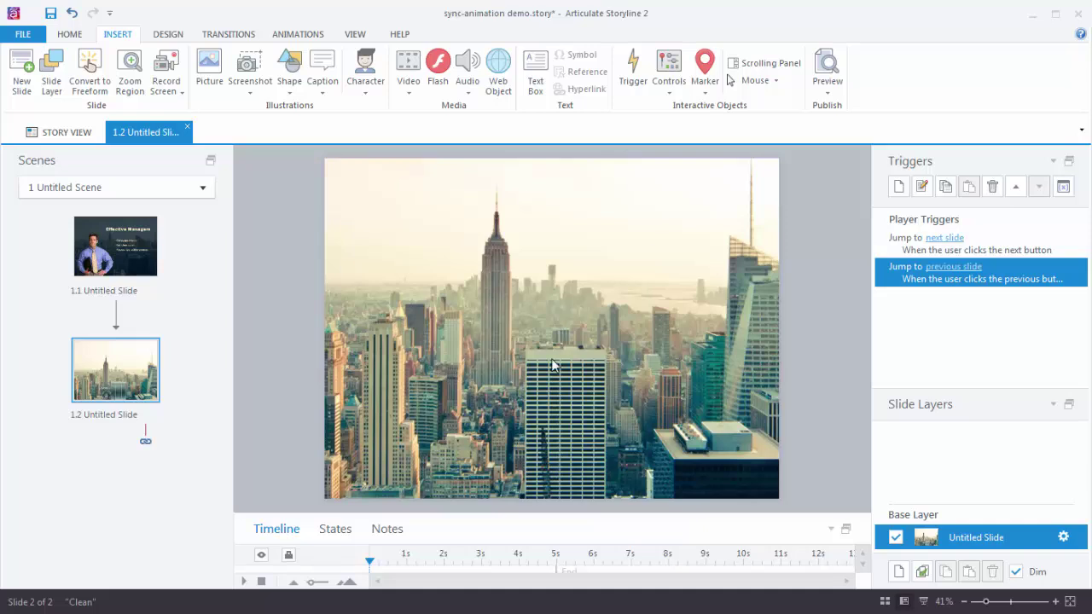
{"action": "left_click", "coordinate": [128, 273]}
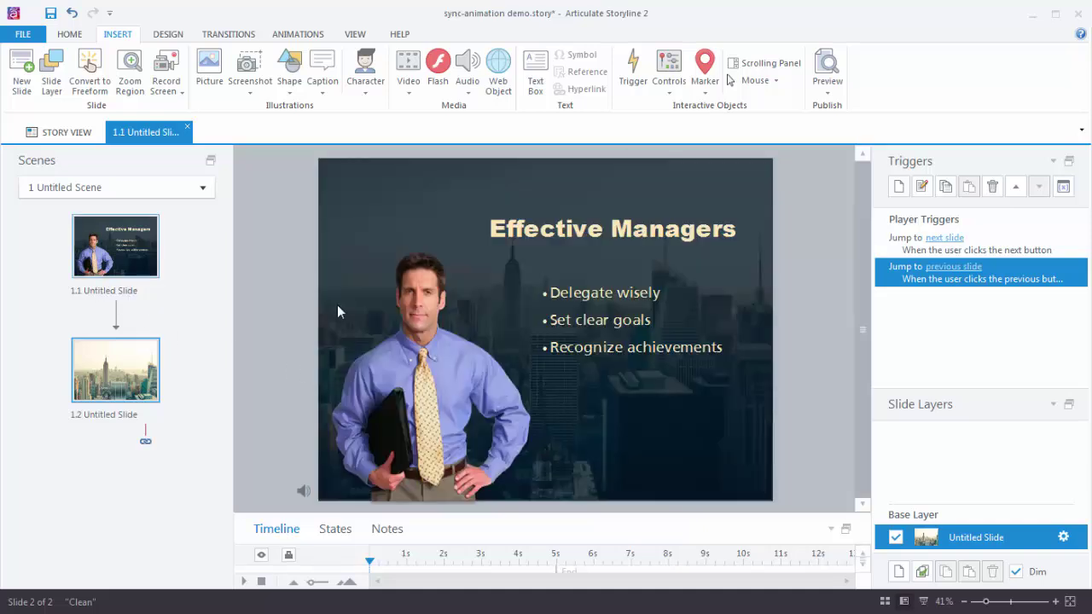